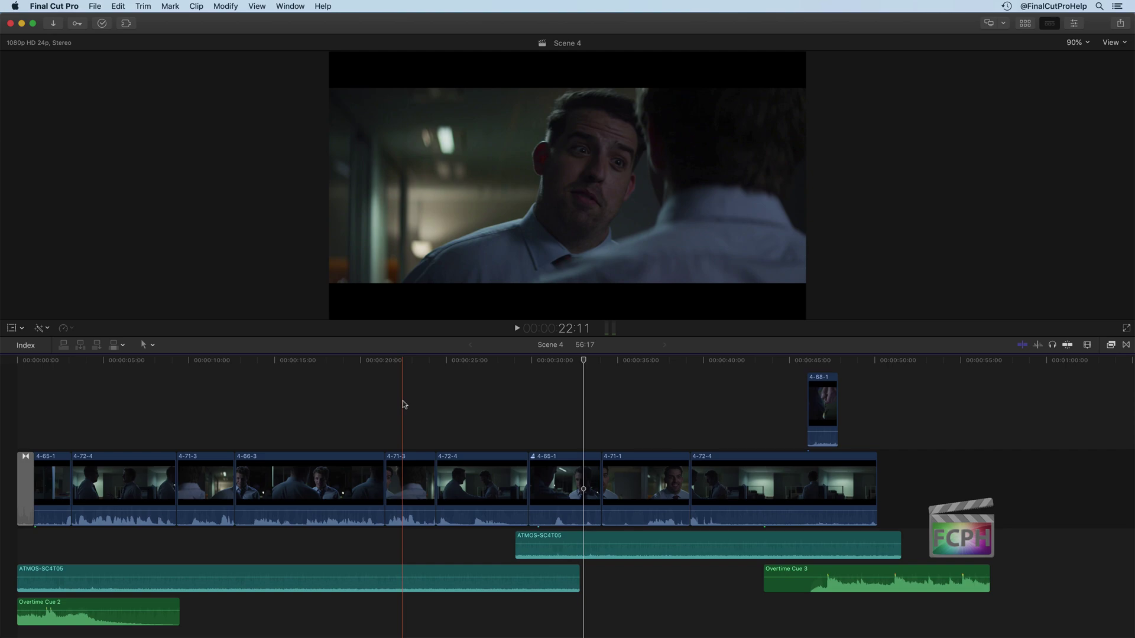
Step: Switch the timeline editing tool to Position
click(152, 346)
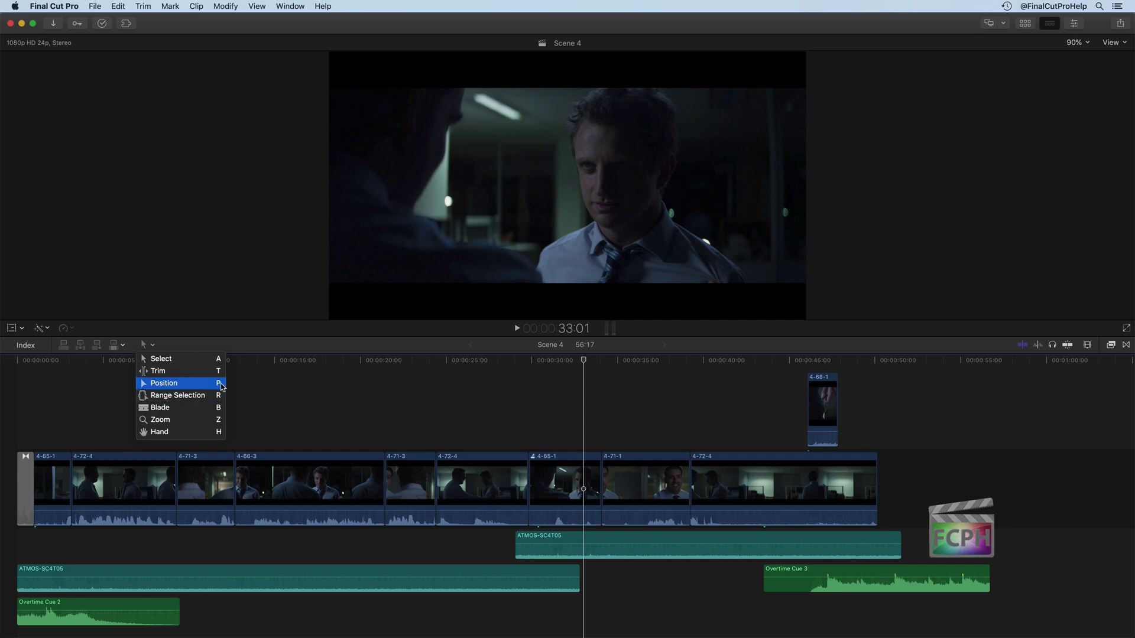
click(165, 384)
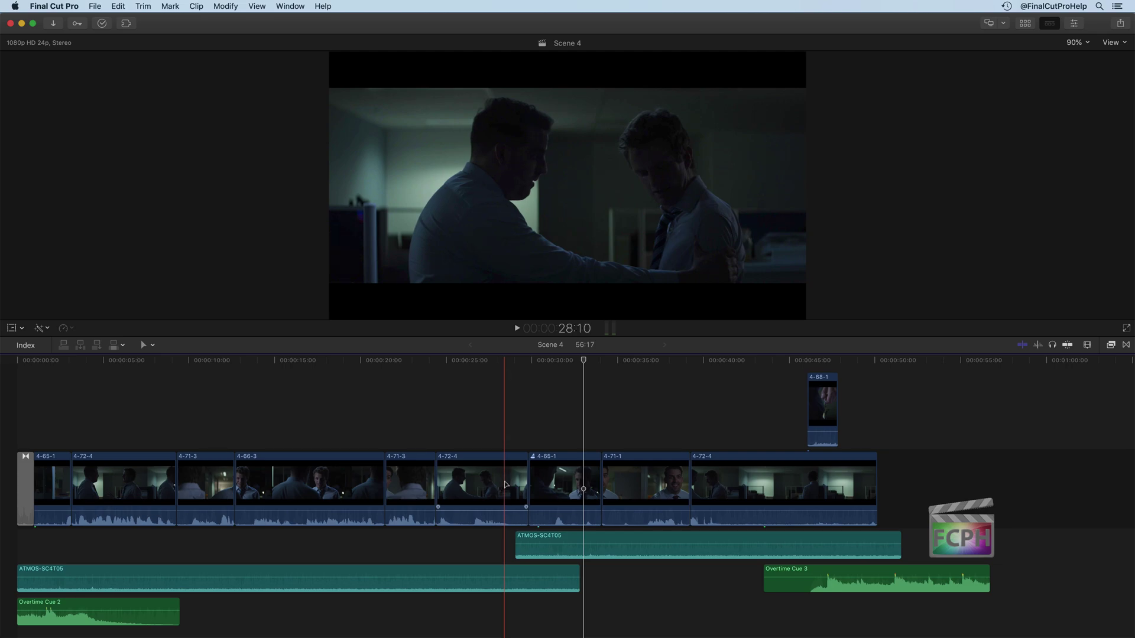
Step: Move clip 4-72-4 later in the storyline so it follows clip 4-71-1
click(464, 484)
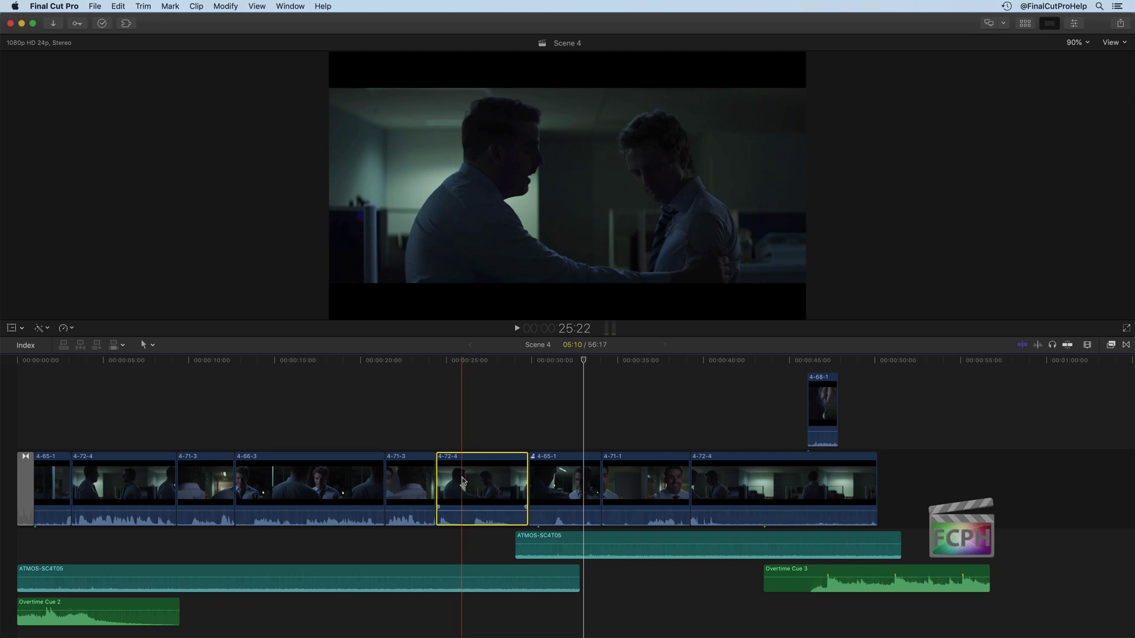
drag(455, 481, 527, 487)
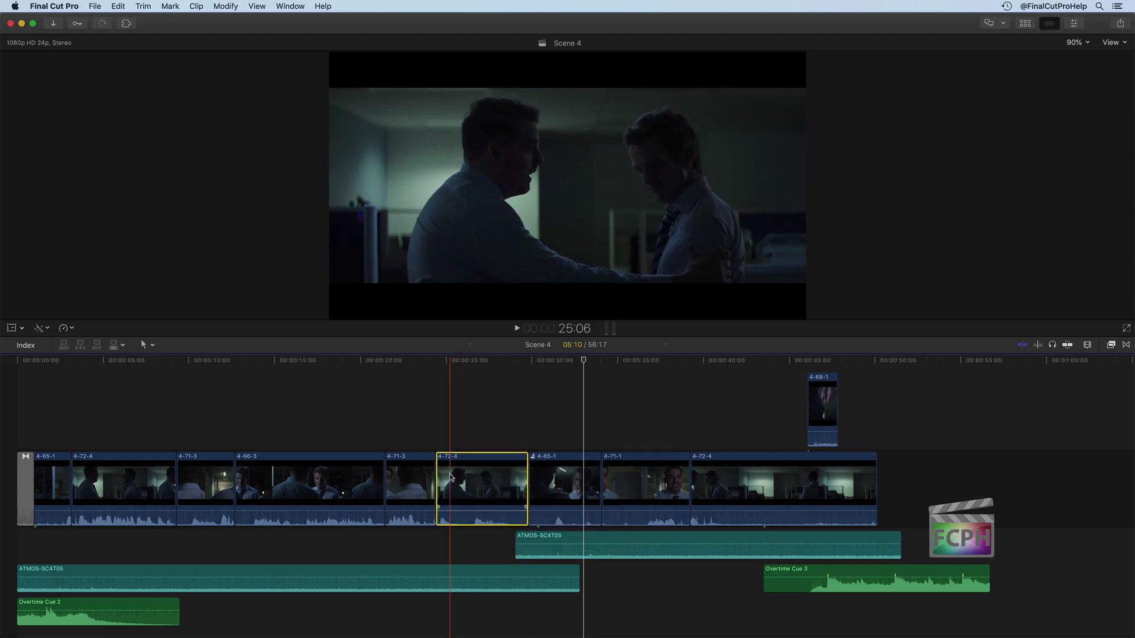
drag(448, 479, 662, 487)
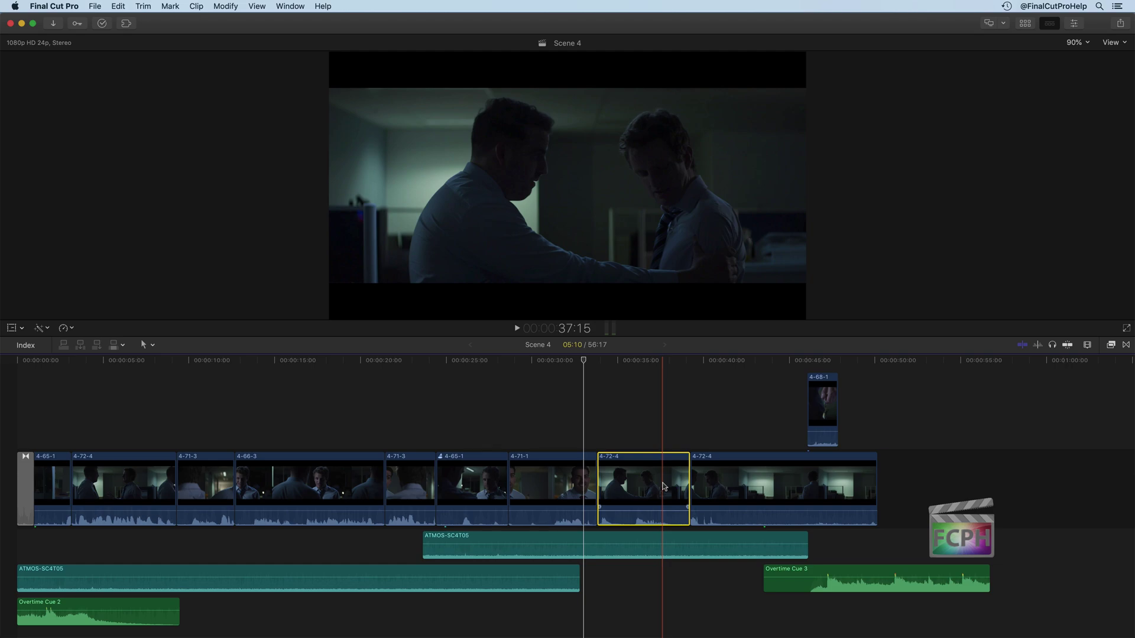
Step: Move 4-72-4 back after 4-71-3, overwrite later clips with it, and drop its short piece into the gap
drag(663, 487, 453, 481)
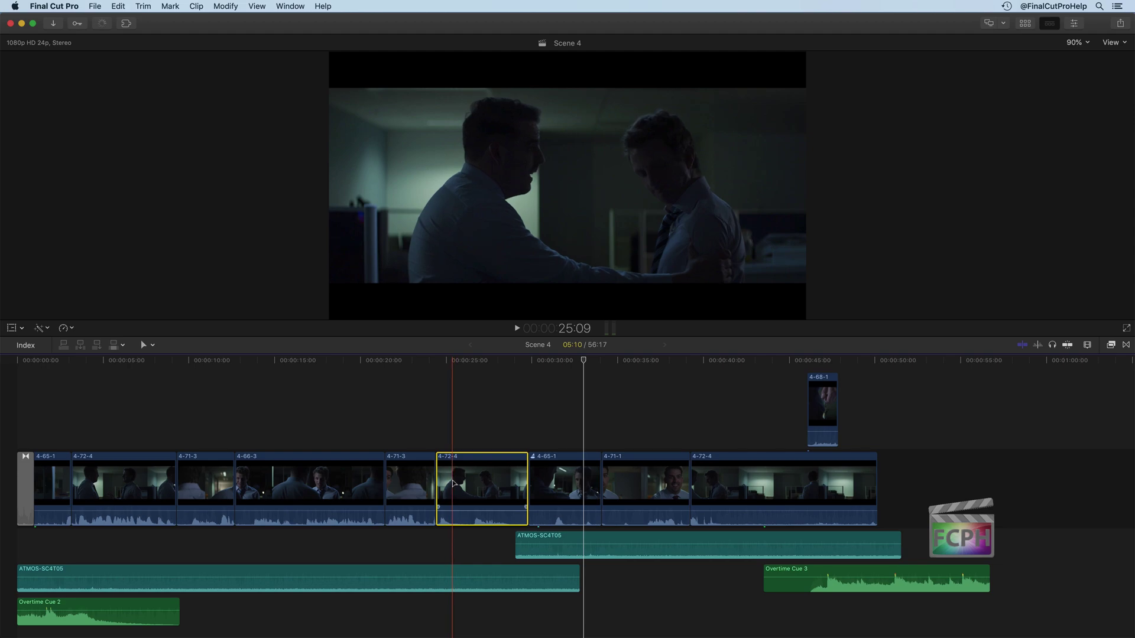
drag(452, 483, 585, 485)
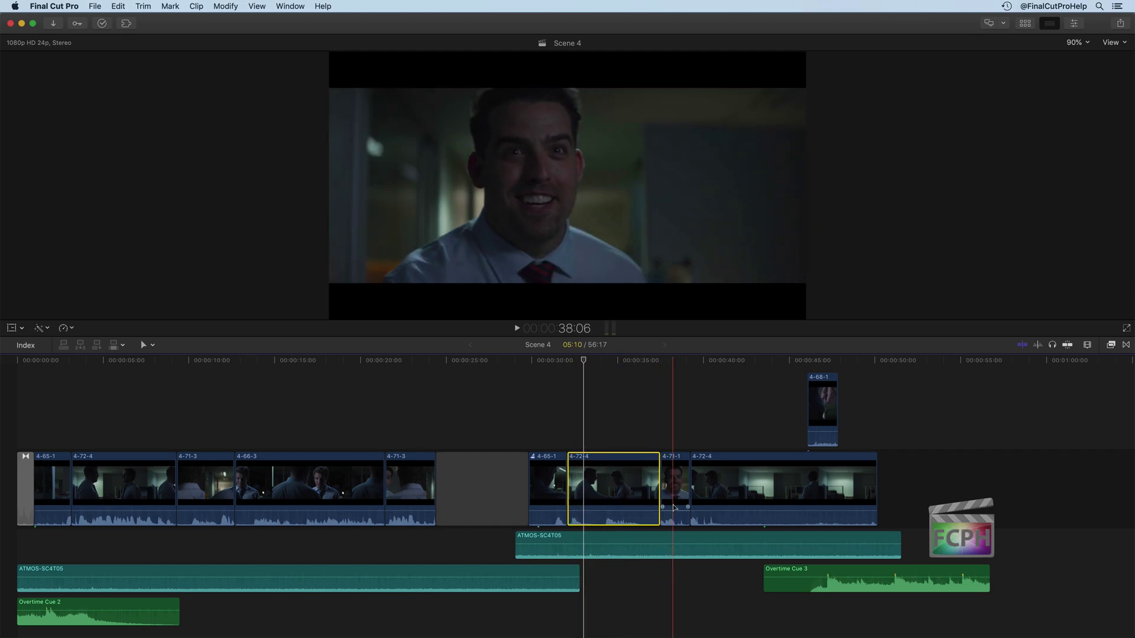
click(618, 508)
drag(603, 481, 756, 482)
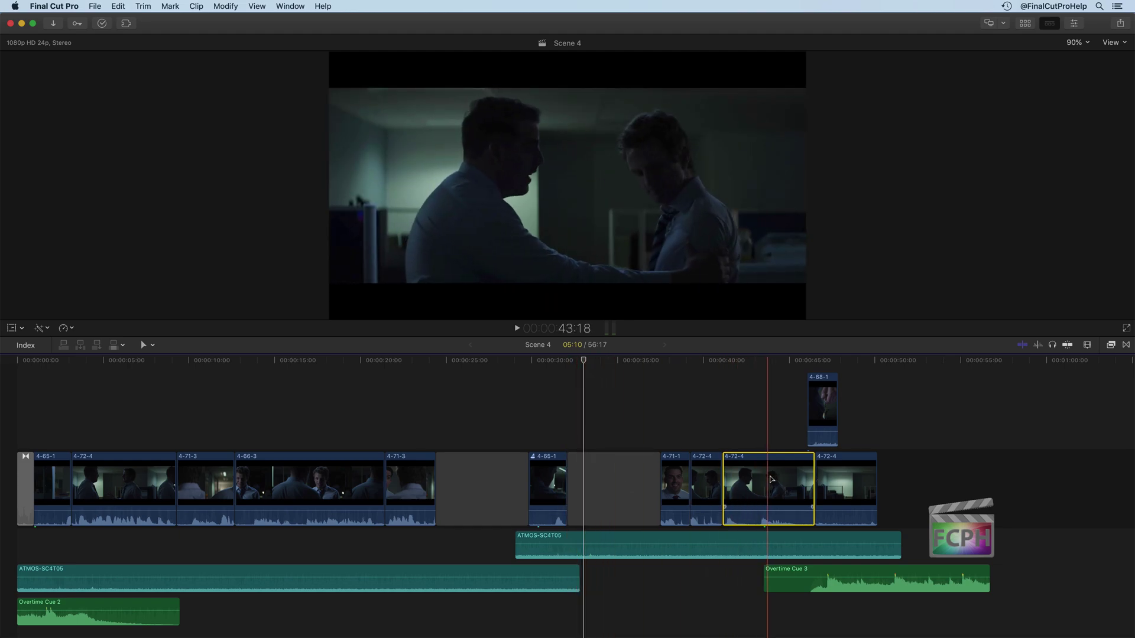
mouse_move(751, 496)
mouse_down()
mouse_move(622, 427)
mouse_move(767, 494)
mouse_up()
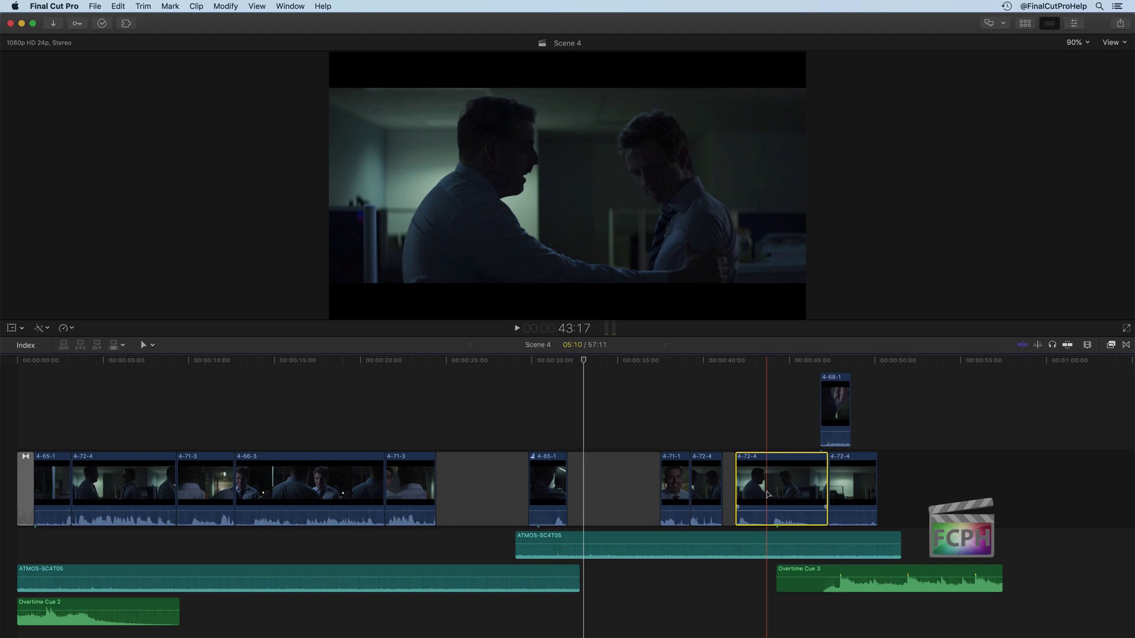
drag(715, 490, 619, 485)
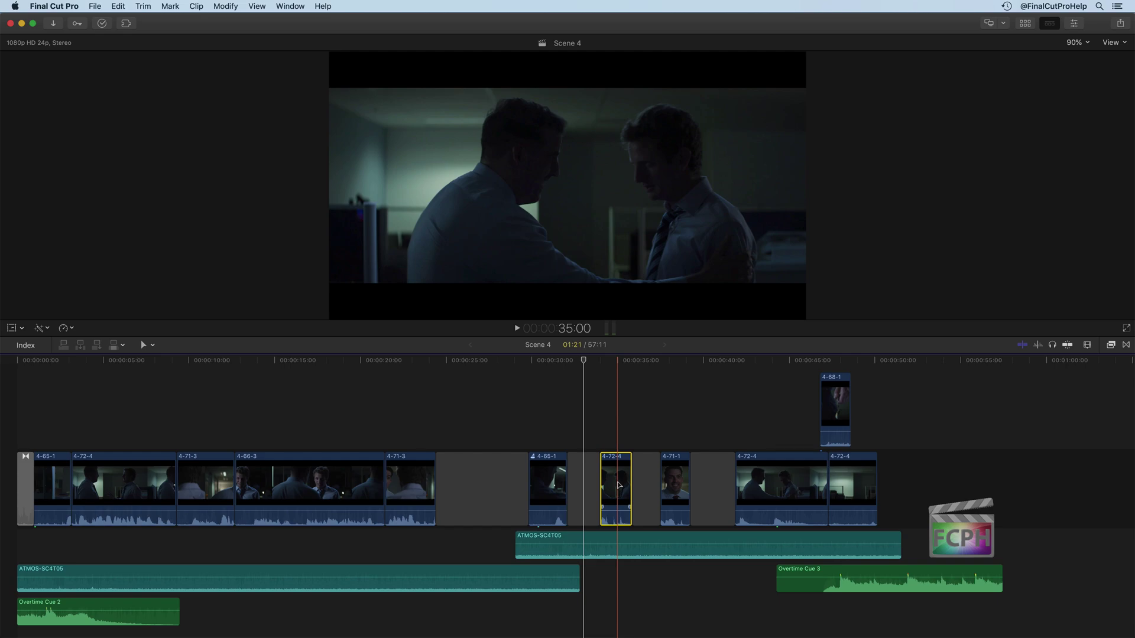
Step: Undo to the original edit, turn on skimming, and move 4-72-4 past the storyline end near 01:00:00
key(super+z)
key(super+z)
key(super+z)
key(super+z)
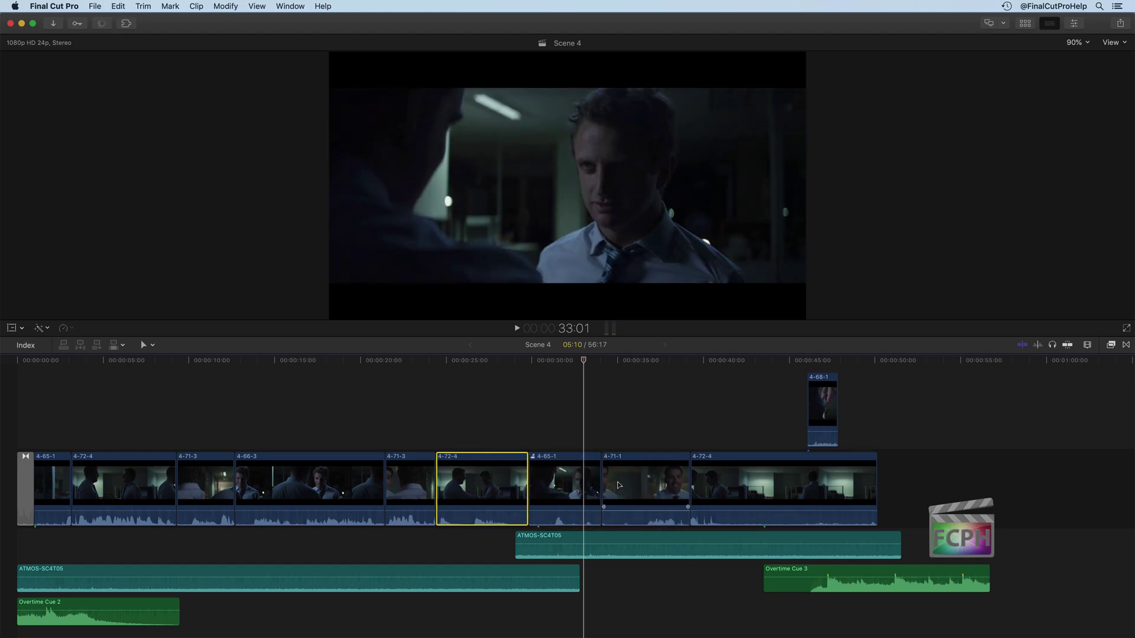
key(s)
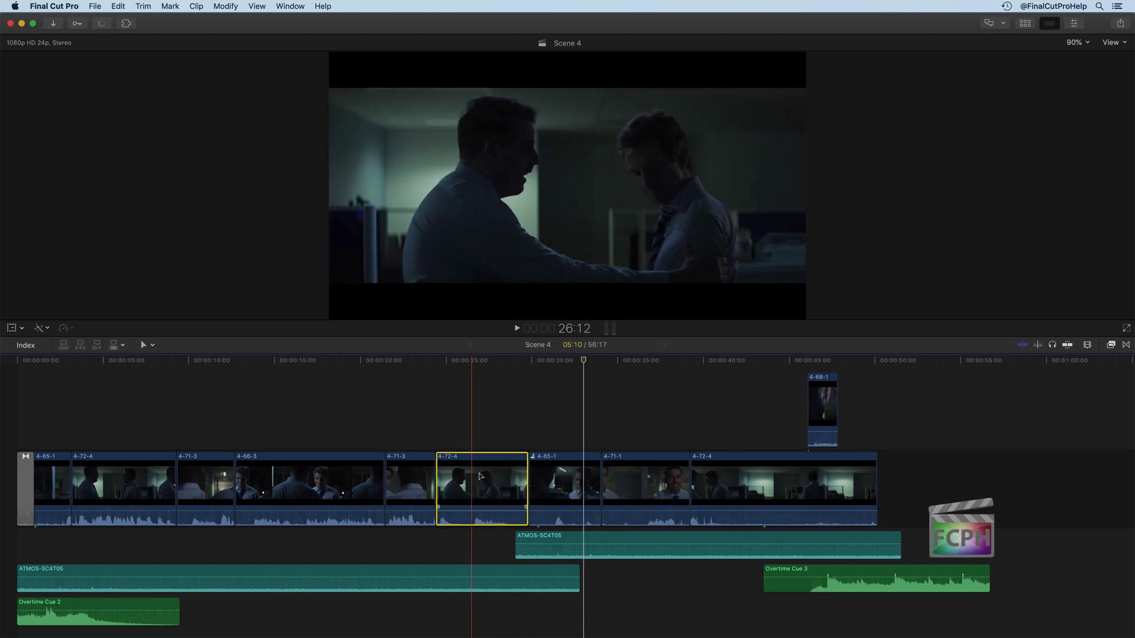
drag(470, 482, 1041, 486)
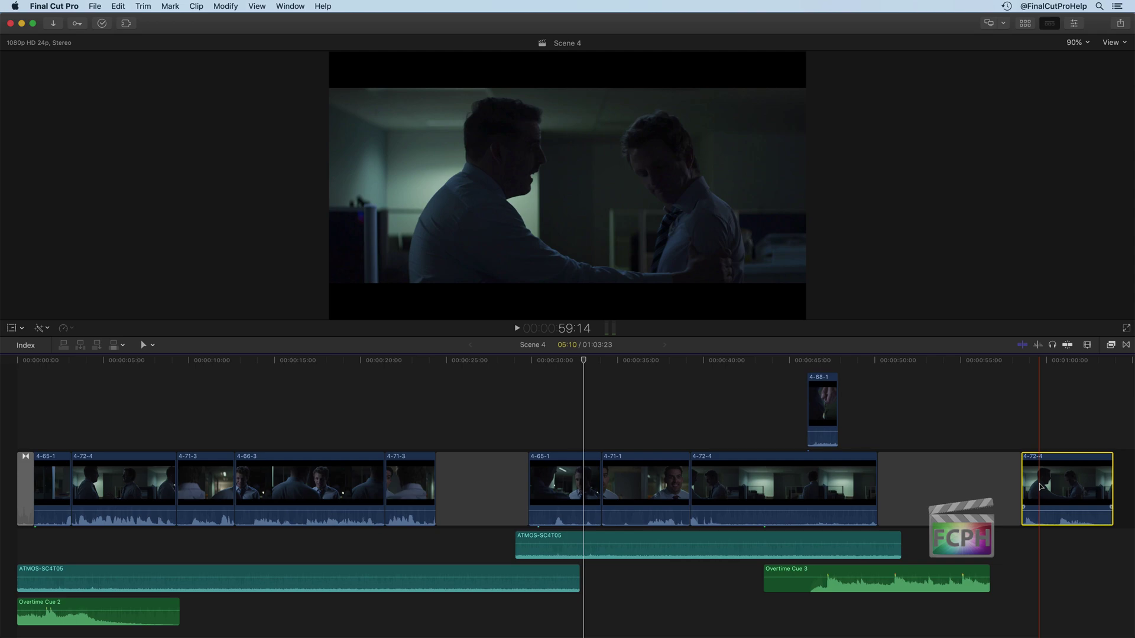
scroll(816, 485, right, 2)
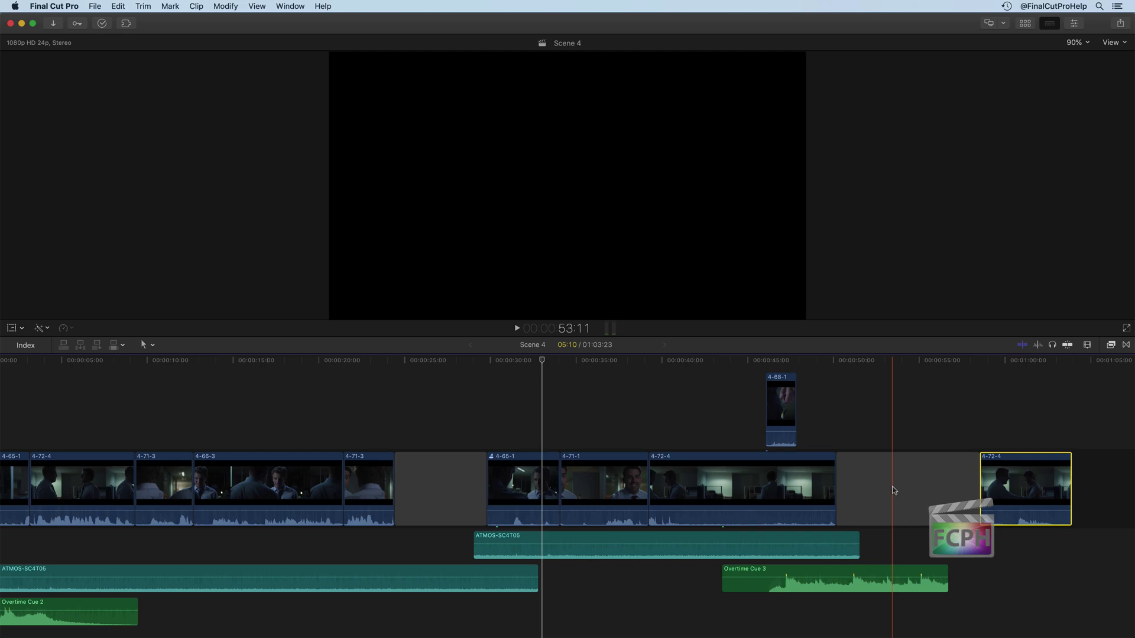
Step: Lengthen the gap clip before 4-72-4, then shorten it back to its earlier length
click(893, 497)
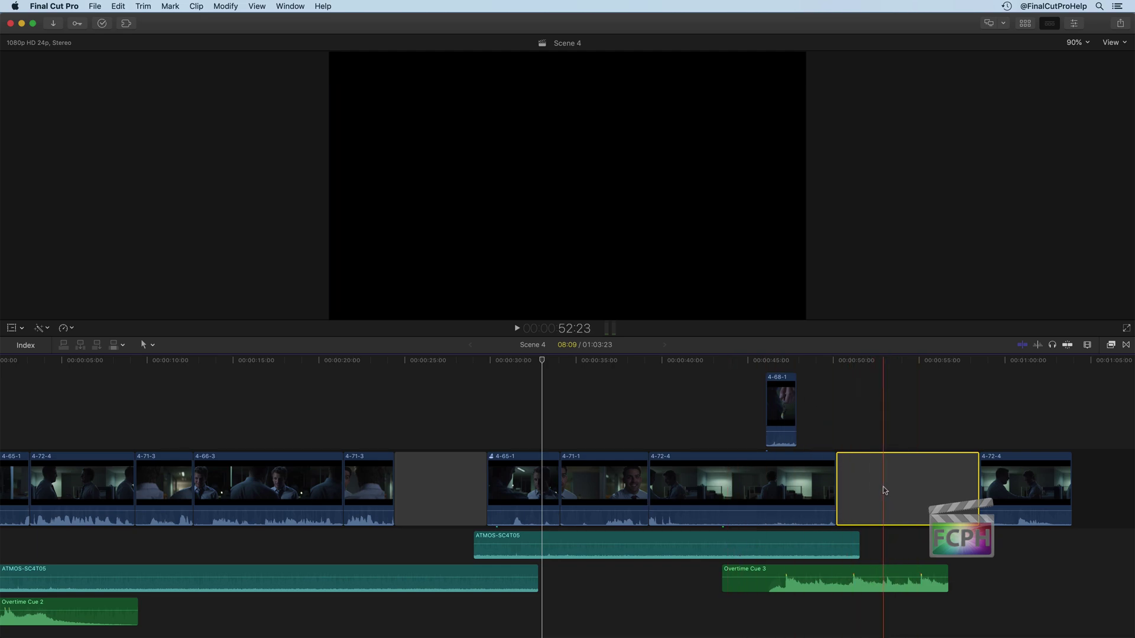
mouse_move(978, 489)
mouse_down()
mouse_move(942, 489)
mouse_move(998, 489)
mouse_up()
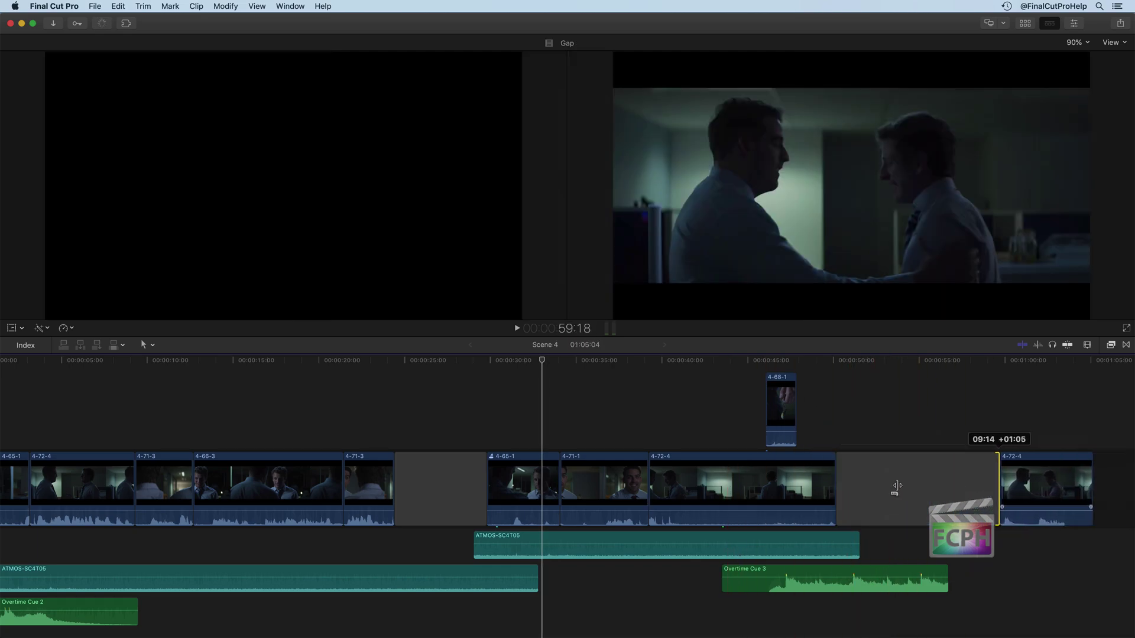
drag(896, 485, 860, 487)
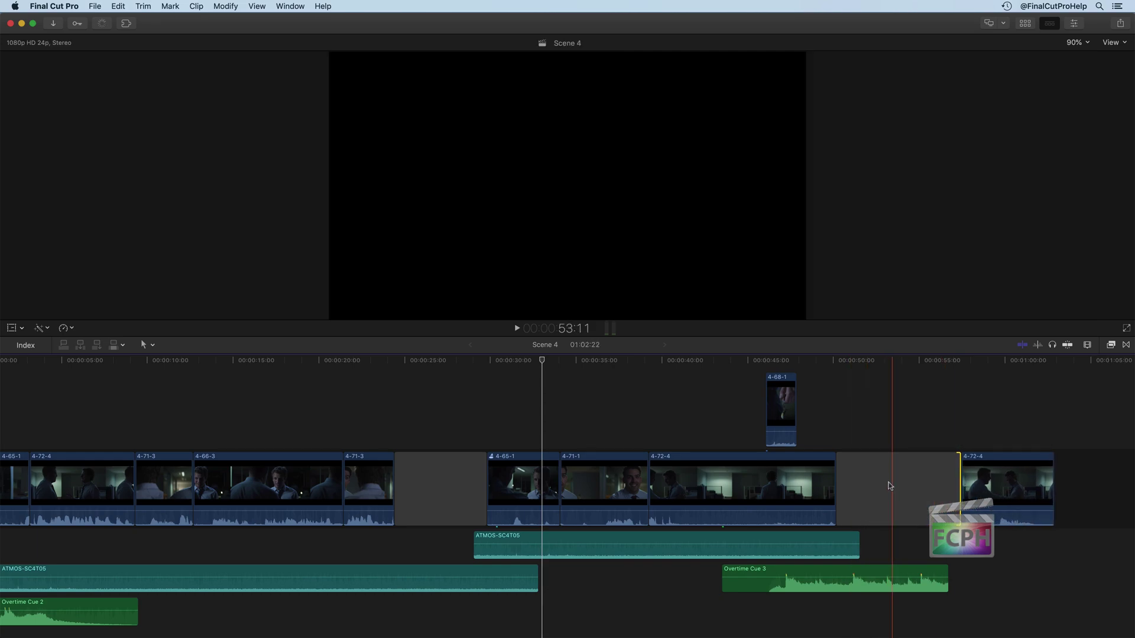
Step: Extend the gap after 4-71-3 to 6:23, rippling later clips so Scene 4 runs 1:04:11
click(453, 493)
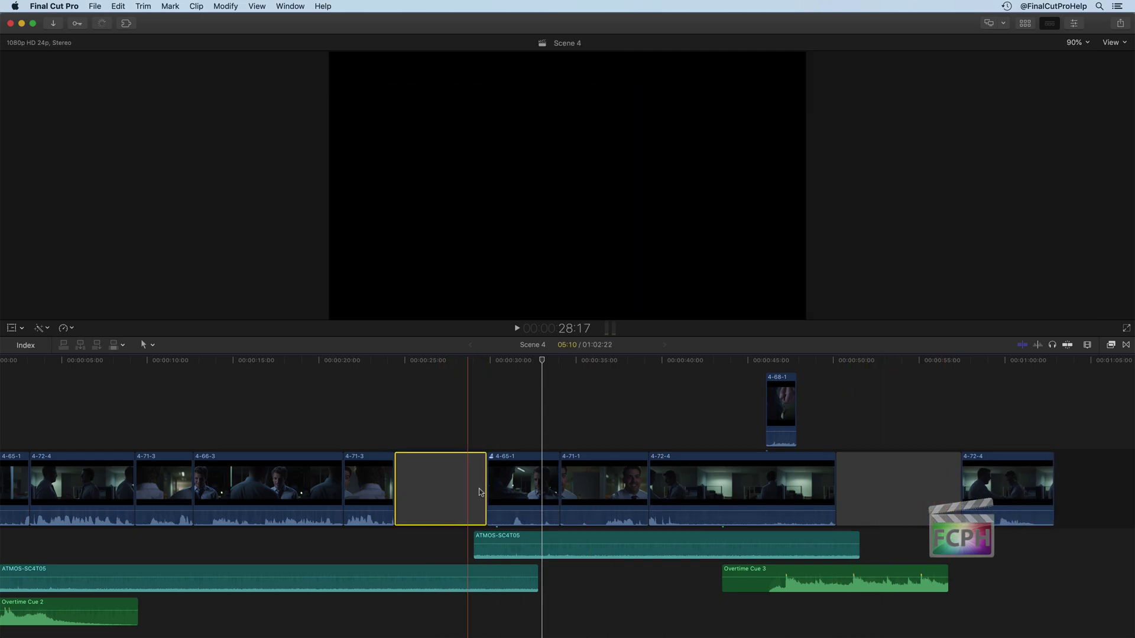
mouse_move(480, 492)
mouse_down()
mouse_move(423, 491)
mouse_move(643, 486)
mouse_move(479, 486)
mouse_move(510, 485)
mouse_move(489, 479)
mouse_up()
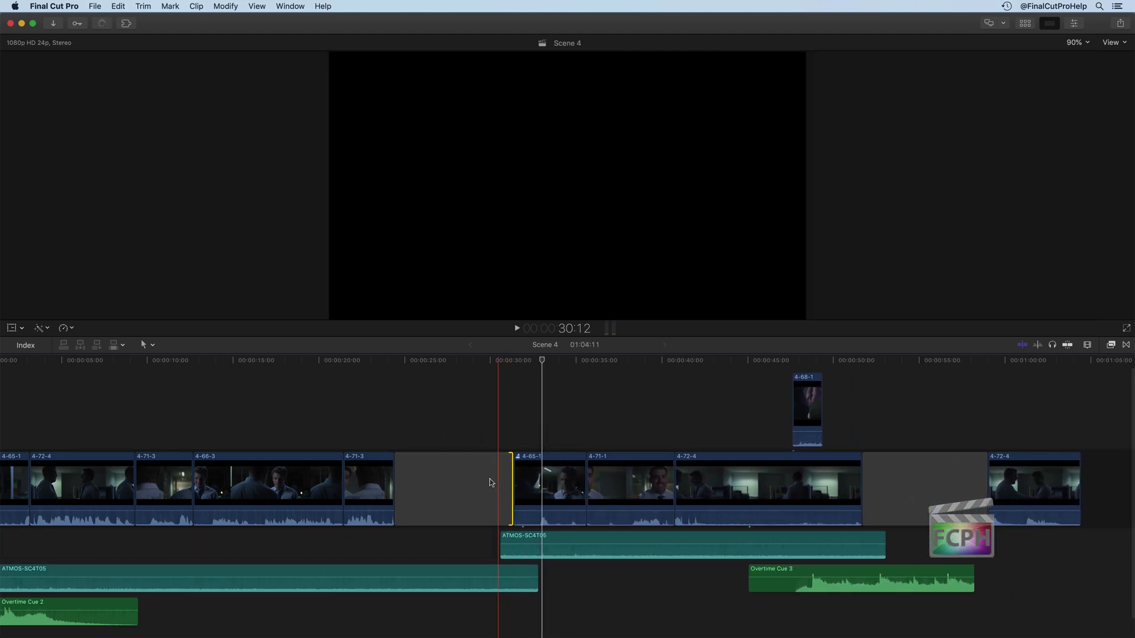
click(472, 480)
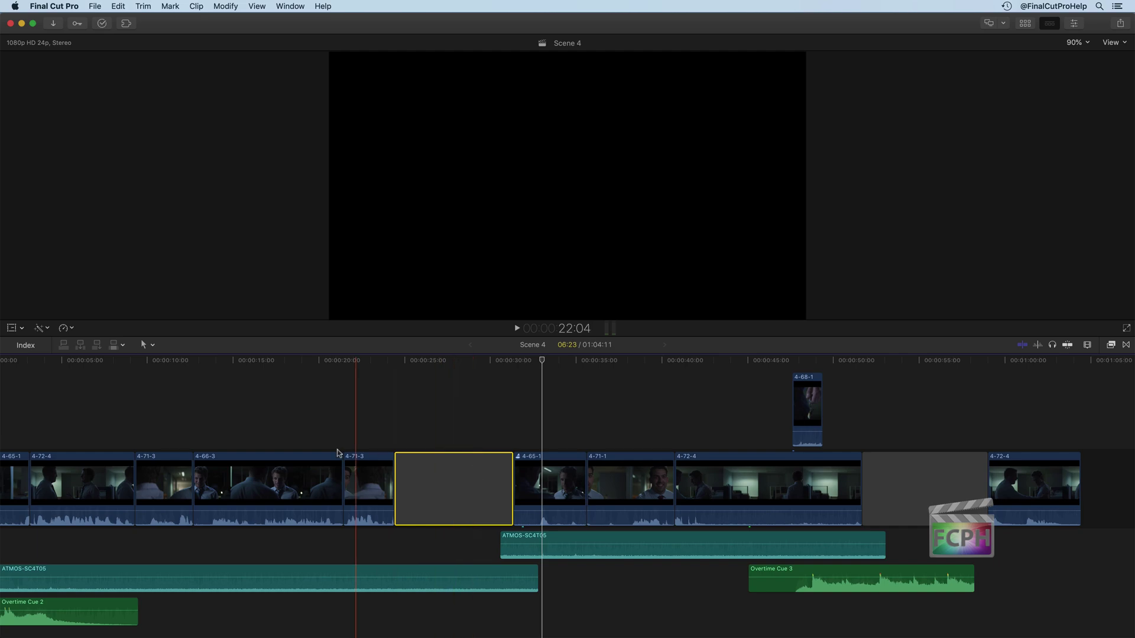
Step: Insert a gap clip at the start of 4-71-3 using Edit > Insert Generator > Gap
click(307, 475)
click(355, 472)
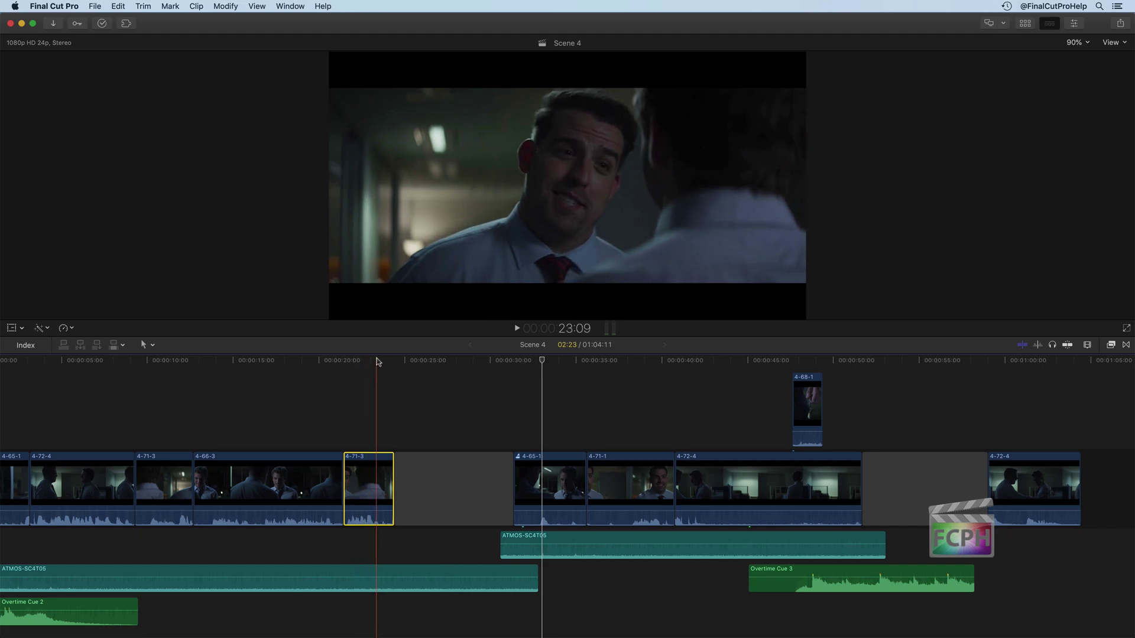
click(343, 362)
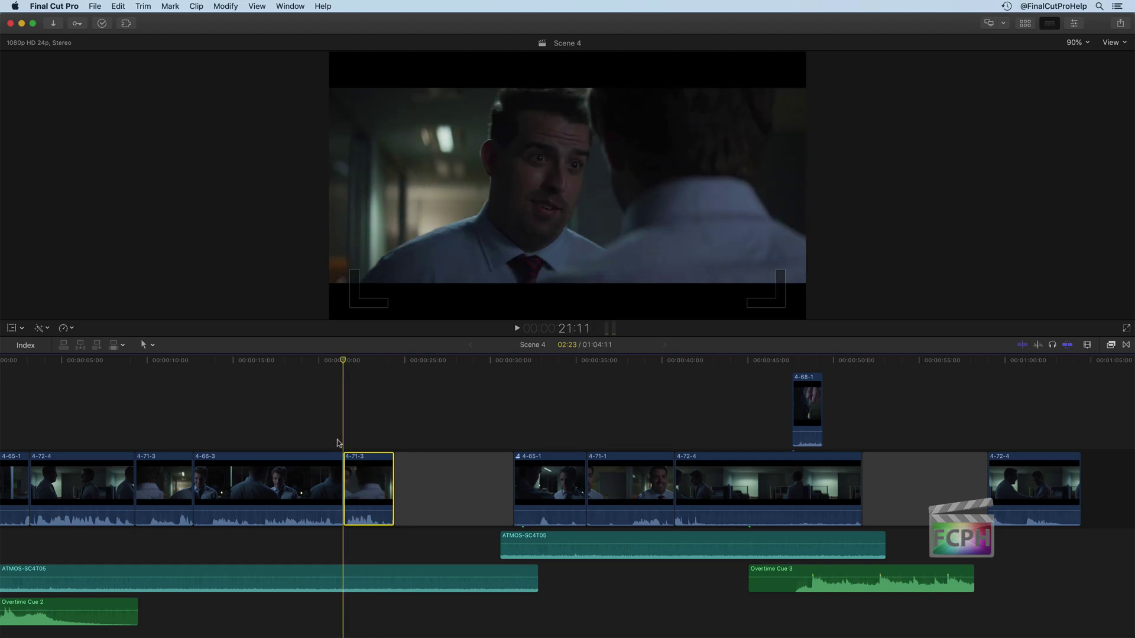
click(120, 6)
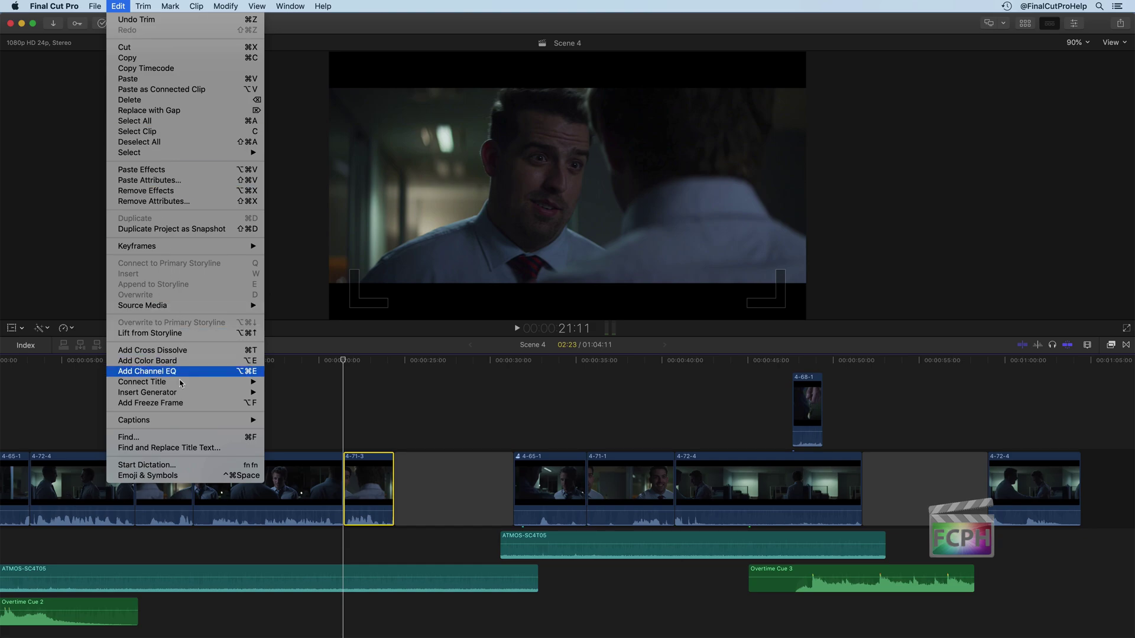
mouse_move(181, 397)
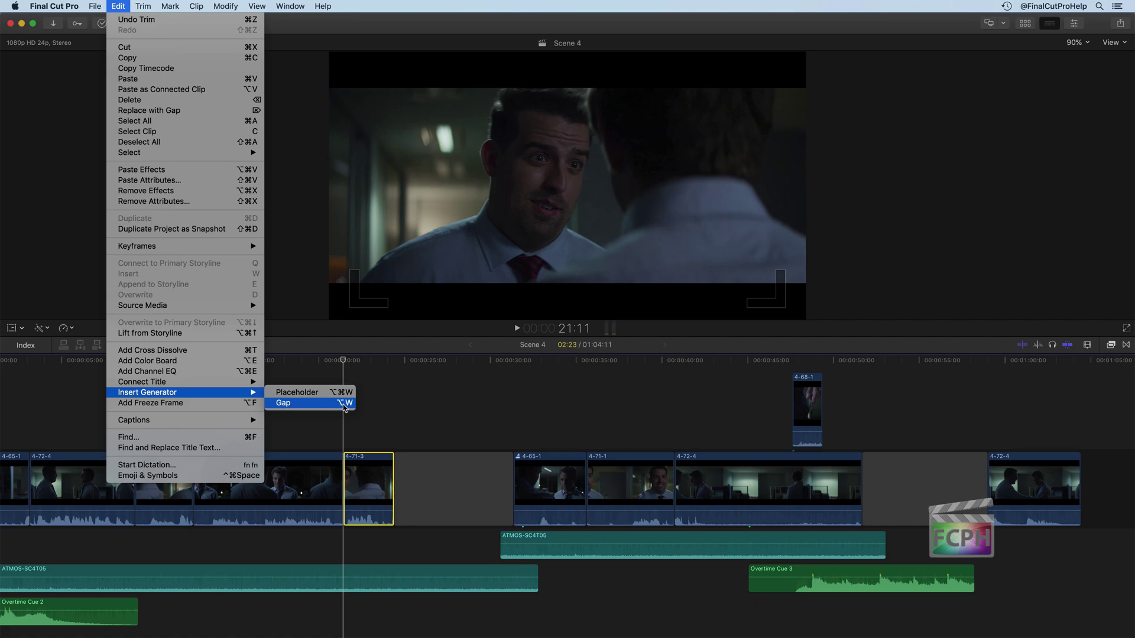
click(292, 407)
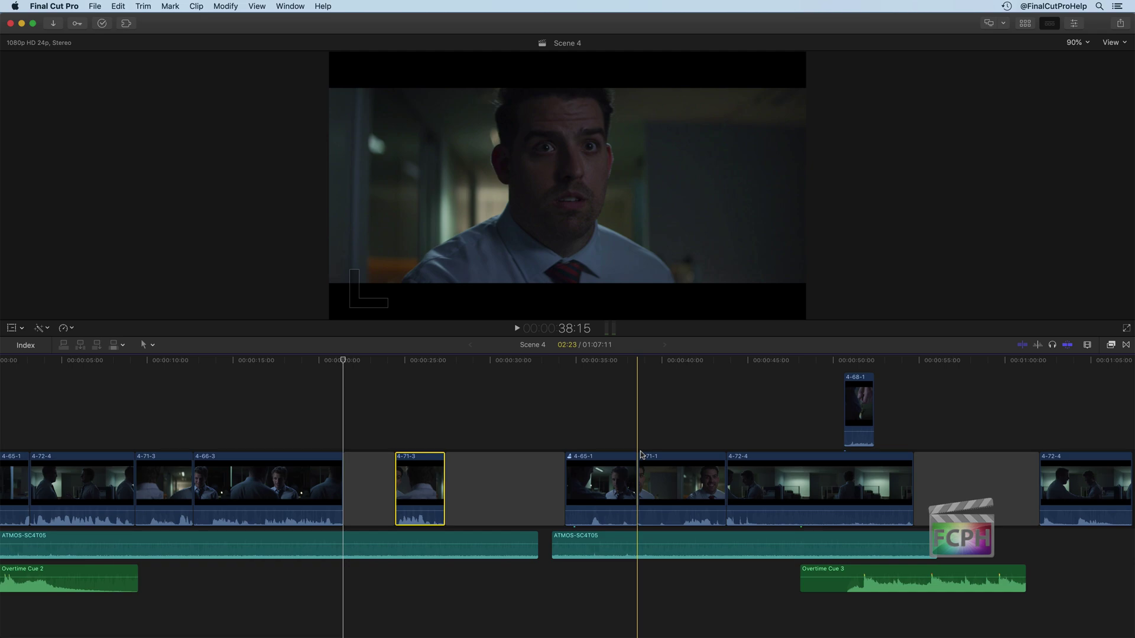
Step: Insert a 3-second gap before 4-71-1 with Option-W and move it next to 4-72-4
key(alt+w)
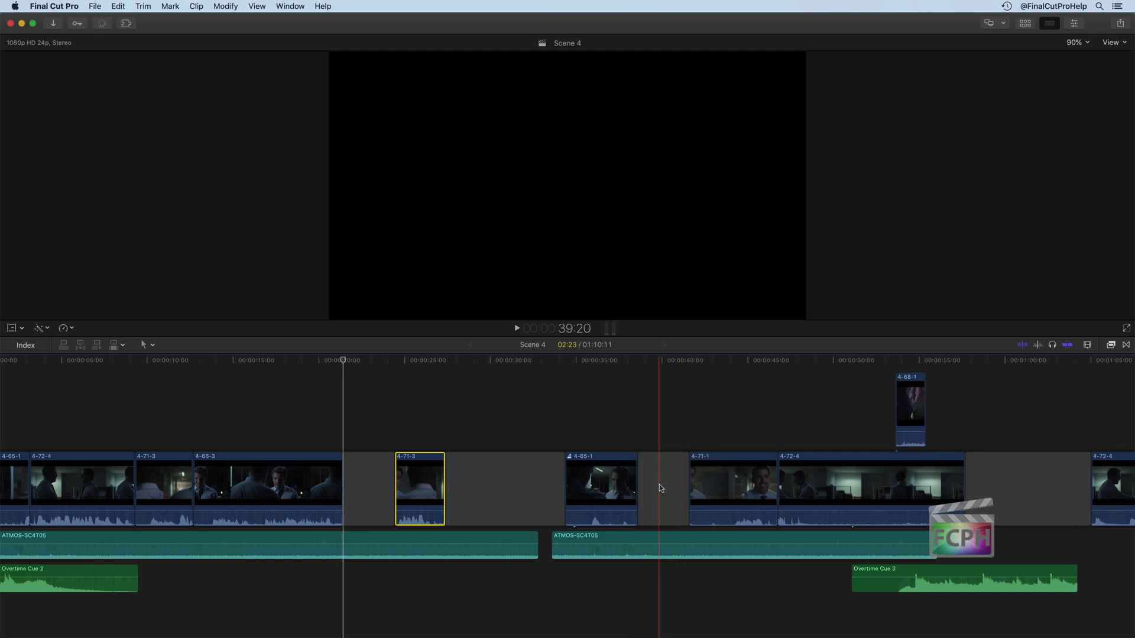
drag(660, 488, 793, 475)
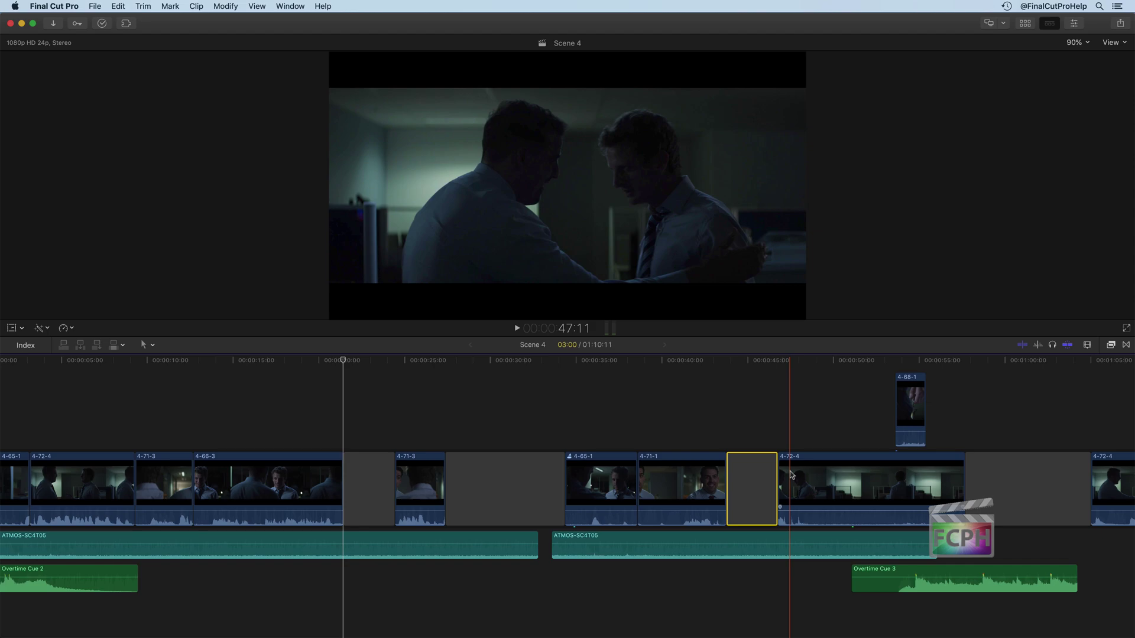
Step: Undo the gap edits until 4-72-4 follows 4-71-3, then park the playhead at its start
key(Delete)
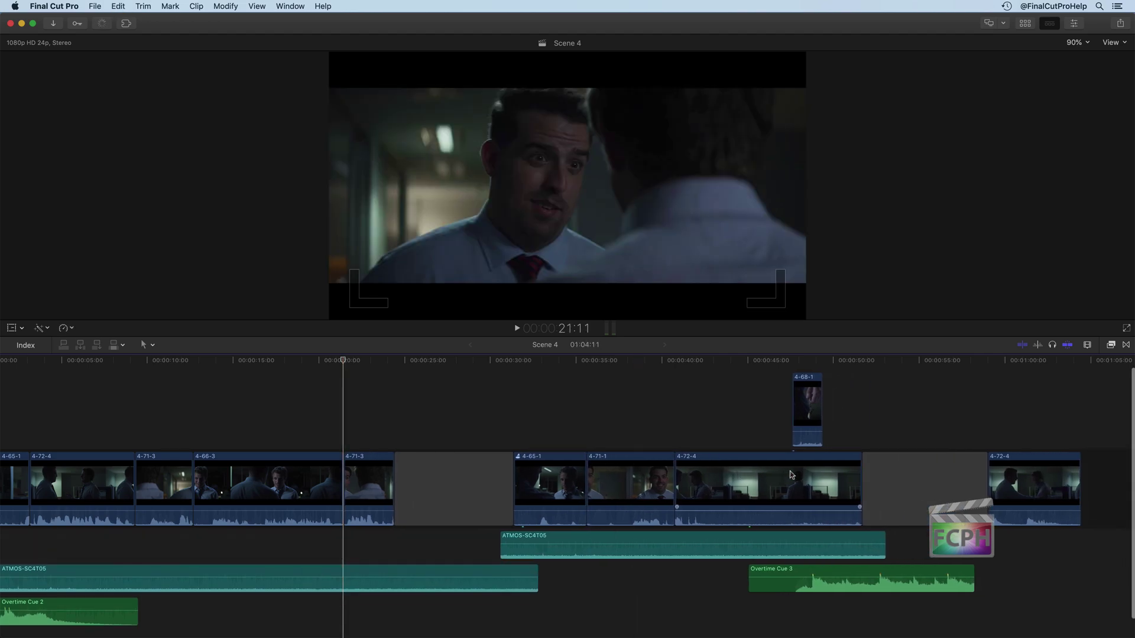
key(super+z)
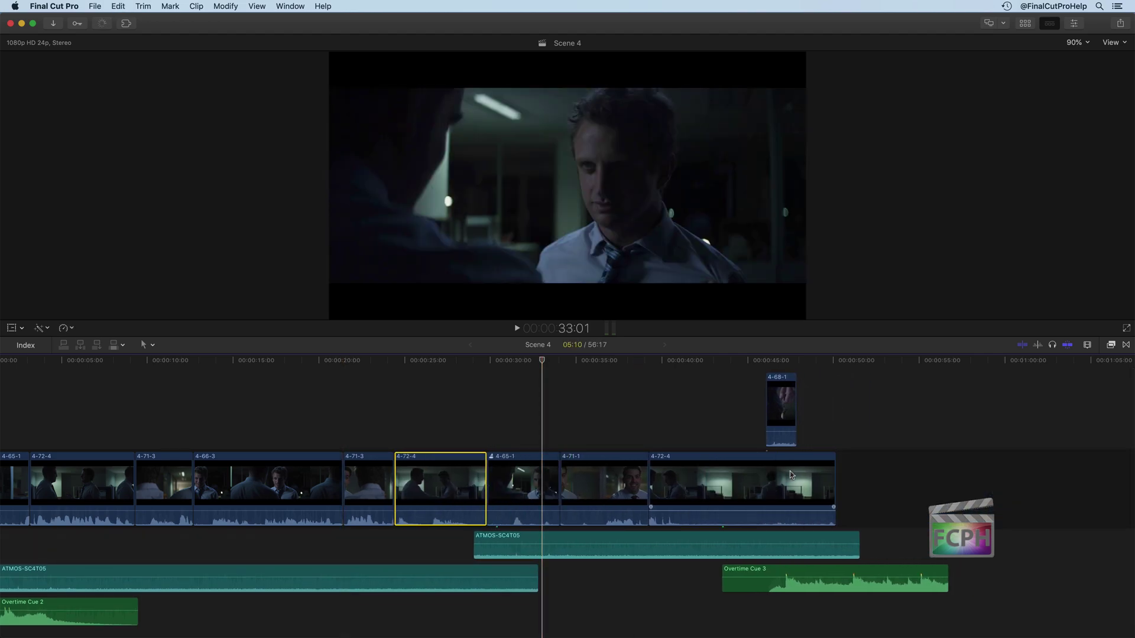
key(super+z)
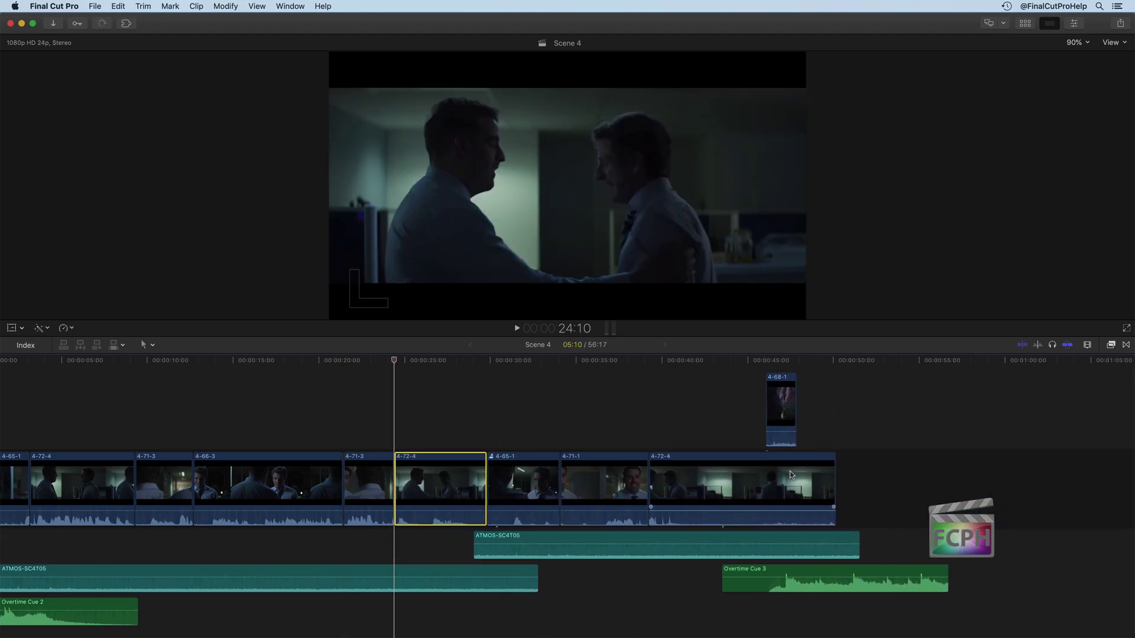
key(super+z)
key(super+shift+z)
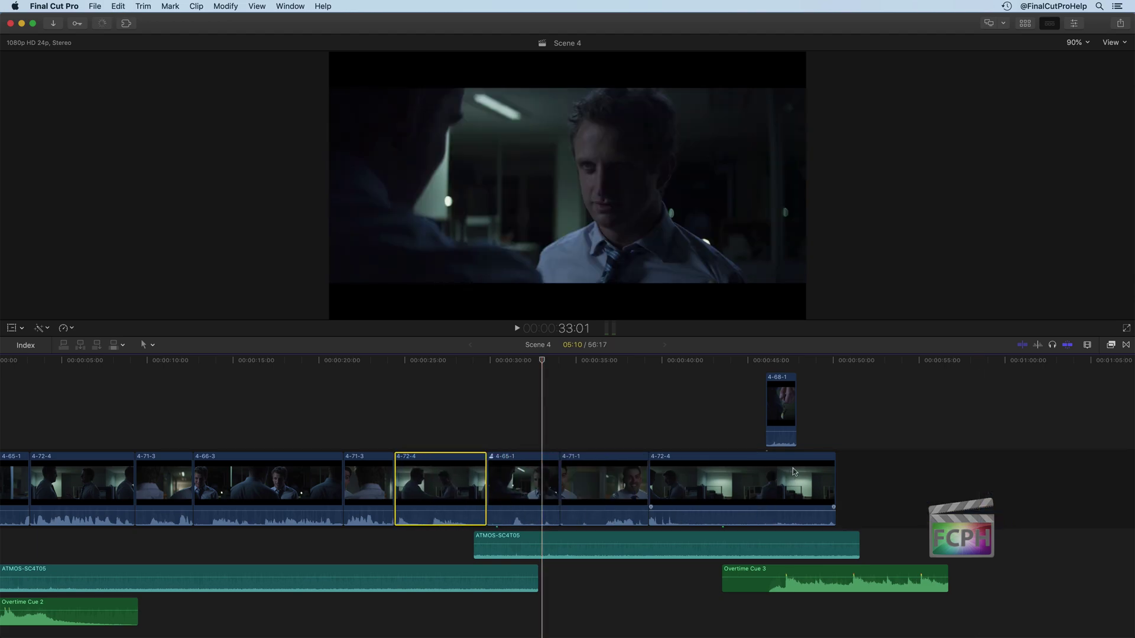
click(397, 415)
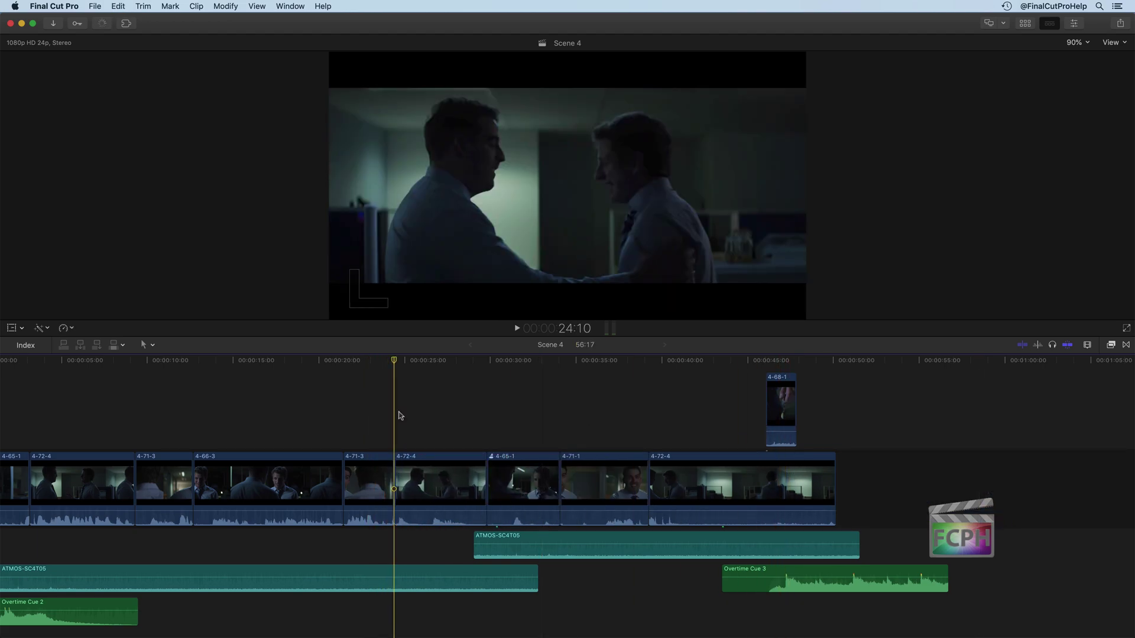